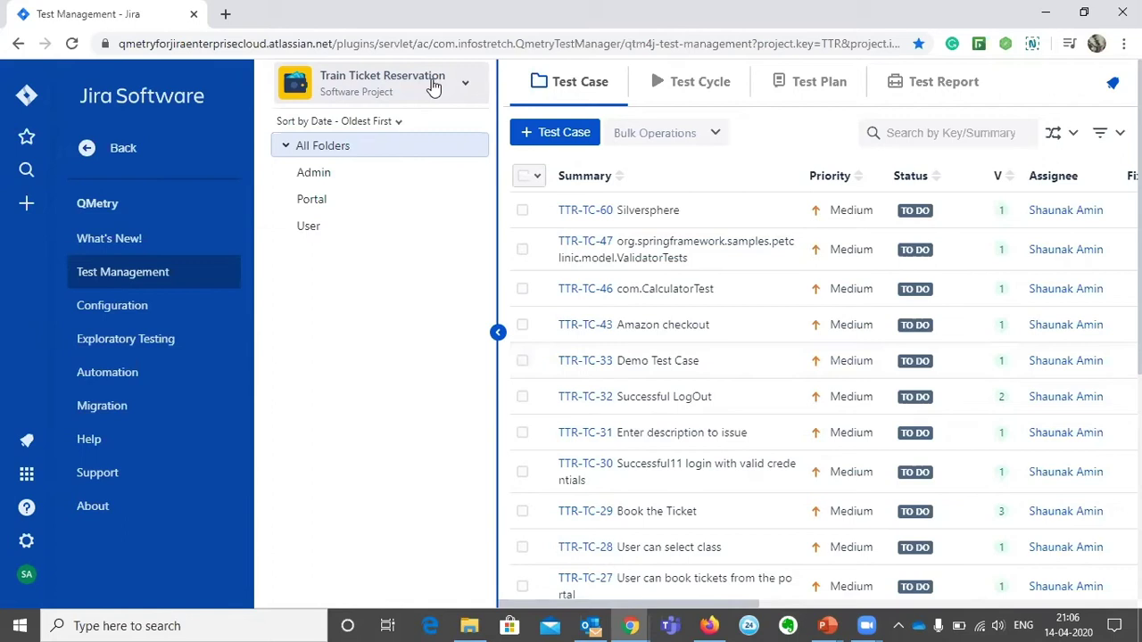
# Step: Open the Train Ticket Reservation project's QMetry configuration and view its test case custom fields
pyautogui.click(172, 309)
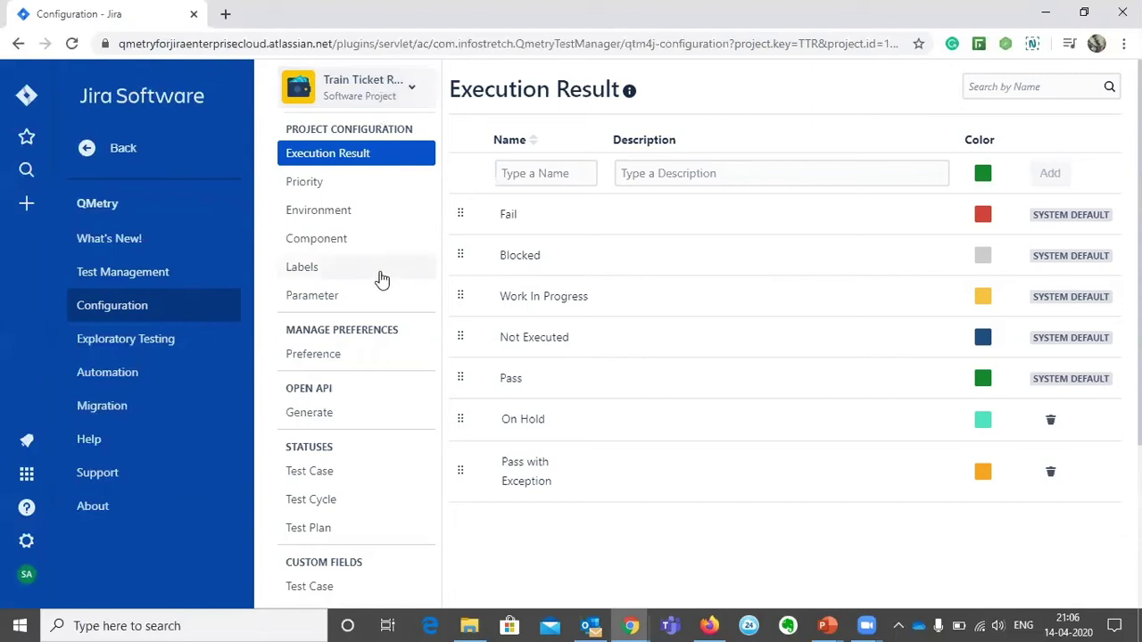
pyautogui.scroll(-2, 366, 301)
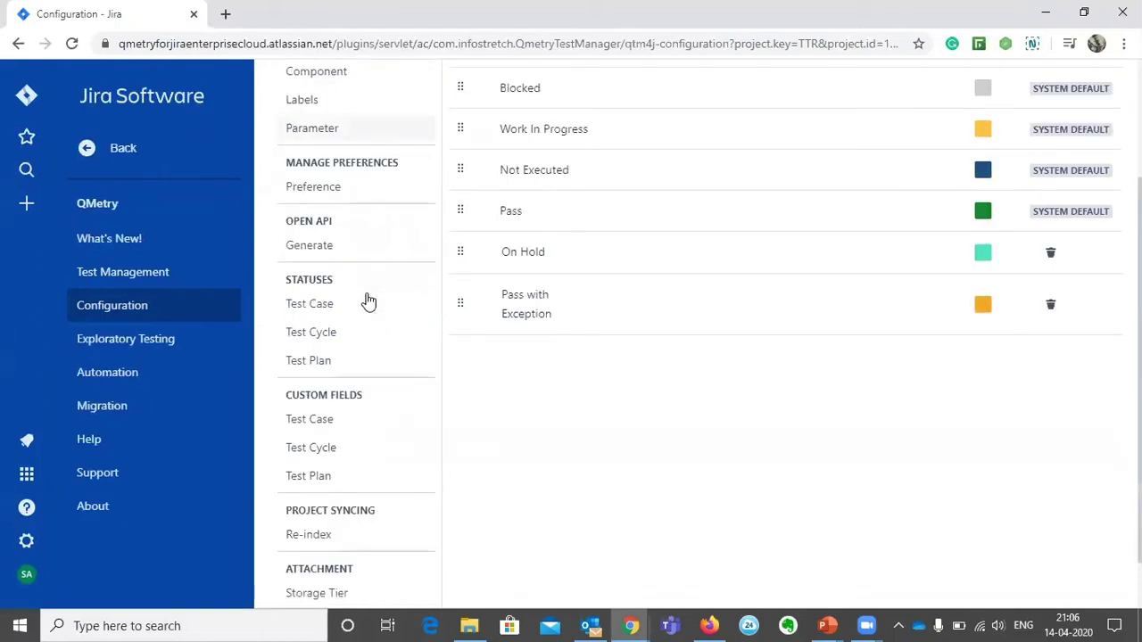
pyautogui.click(353, 431)
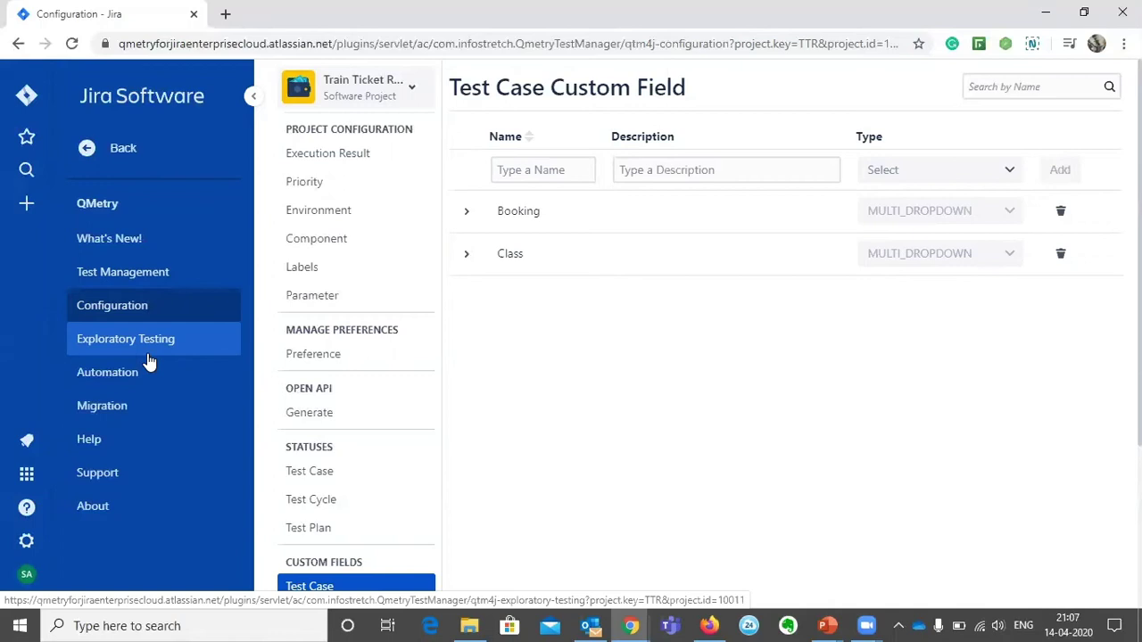
pyautogui.scroll(-2, 362, 473)
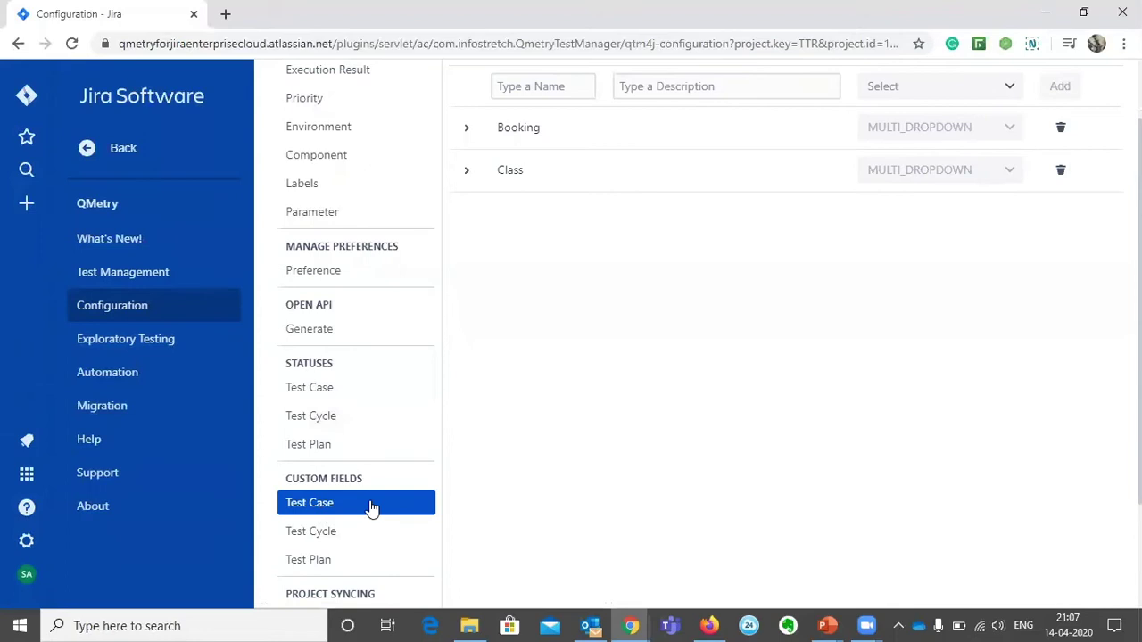
pyautogui.click(357, 511)
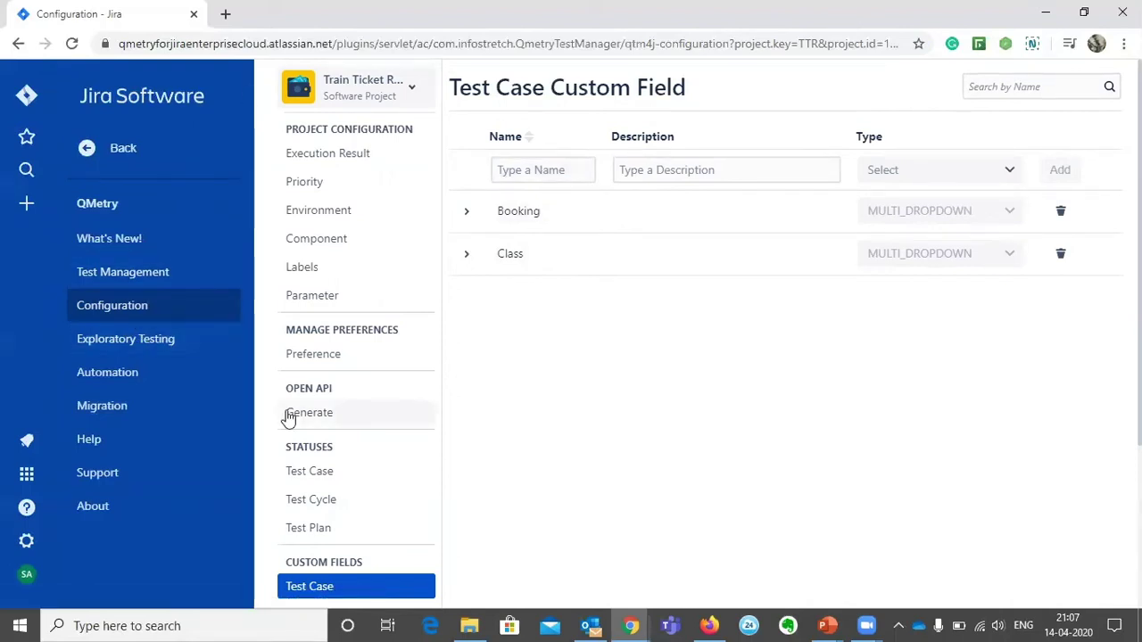
# Step: Open the custom field configuration for test cycles
pyautogui.scroll(-2, 402, 512)
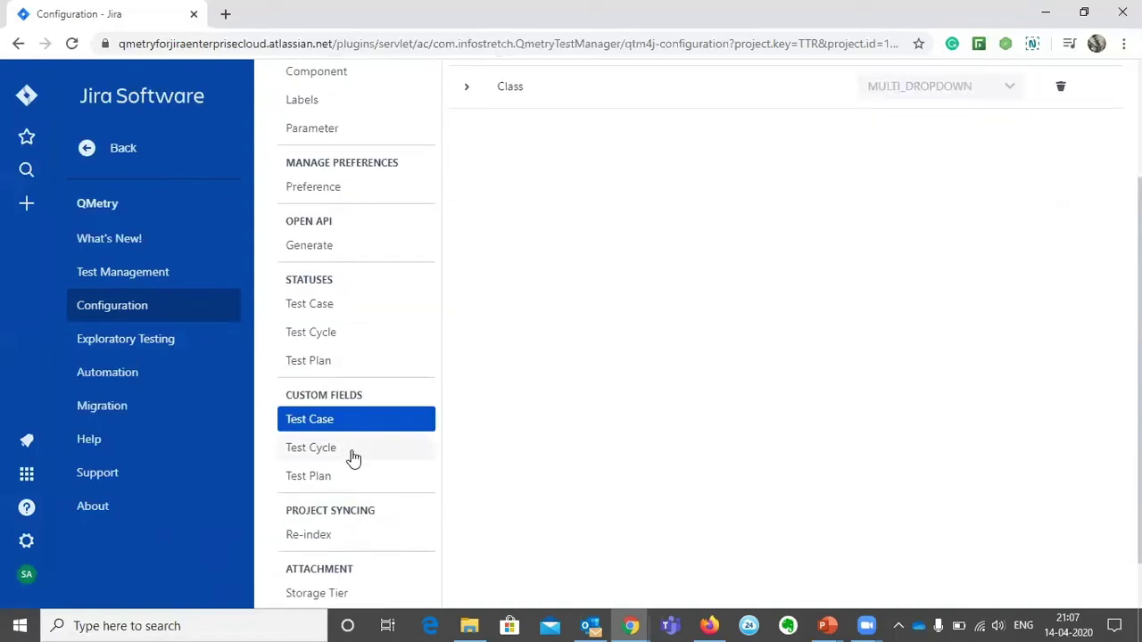
pyautogui.scroll(2, 826, 321)
pyautogui.scroll(-2, 826, 322)
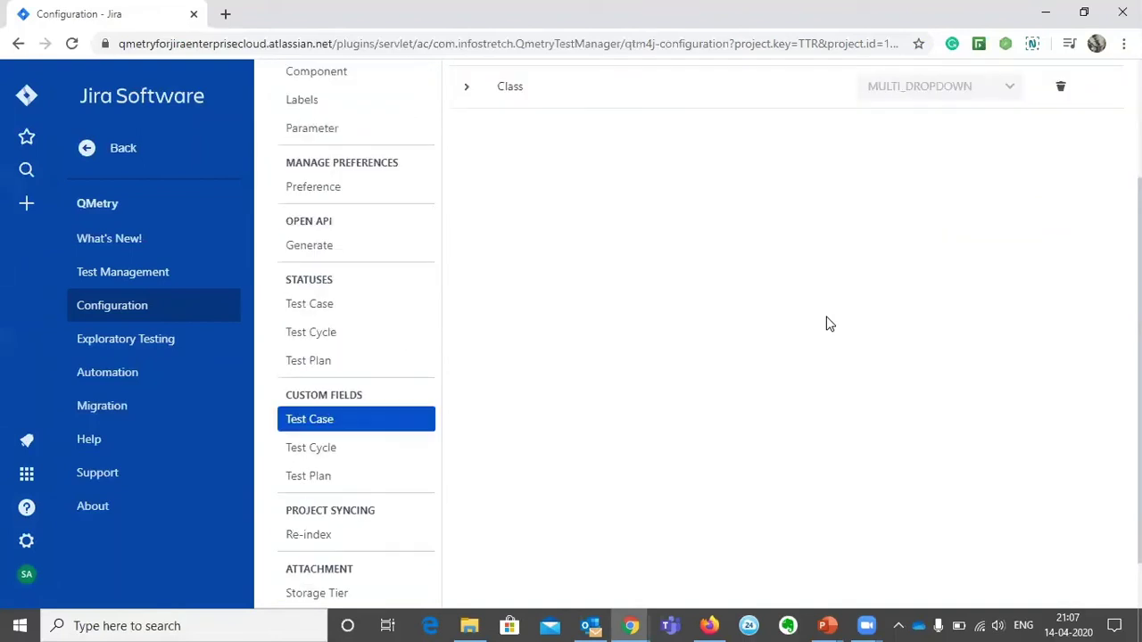
pyautogui.click(366, 449)
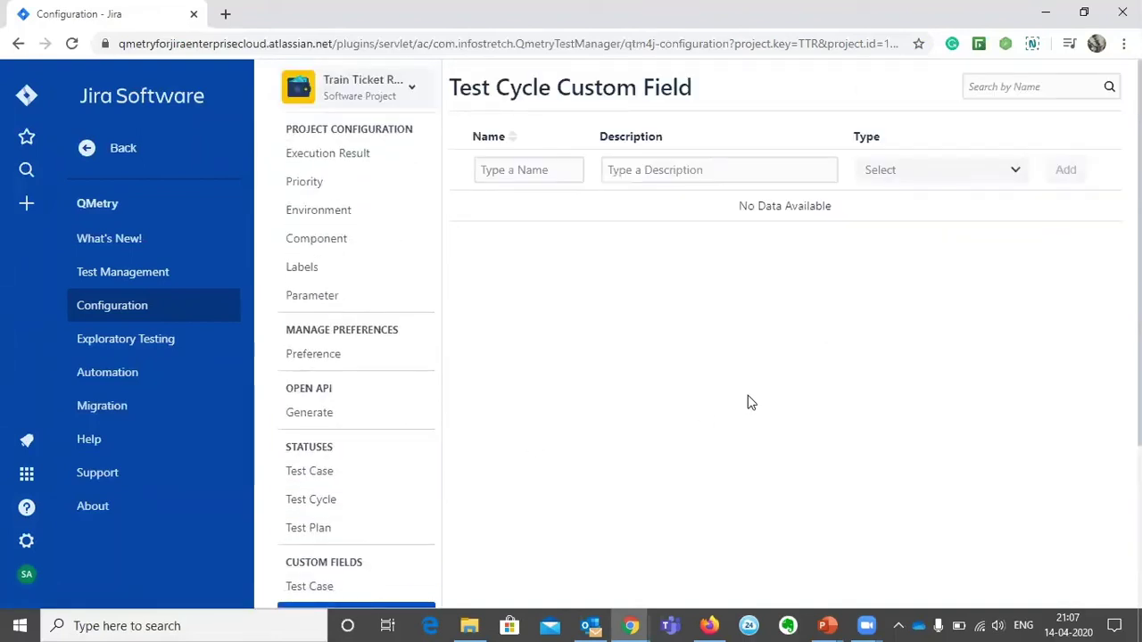
# Step: Define a test cycle custom field named Reviewers with the description "one is going to review" and the type MULTI_DROPDOWN
pyautogui.click(561, 171)
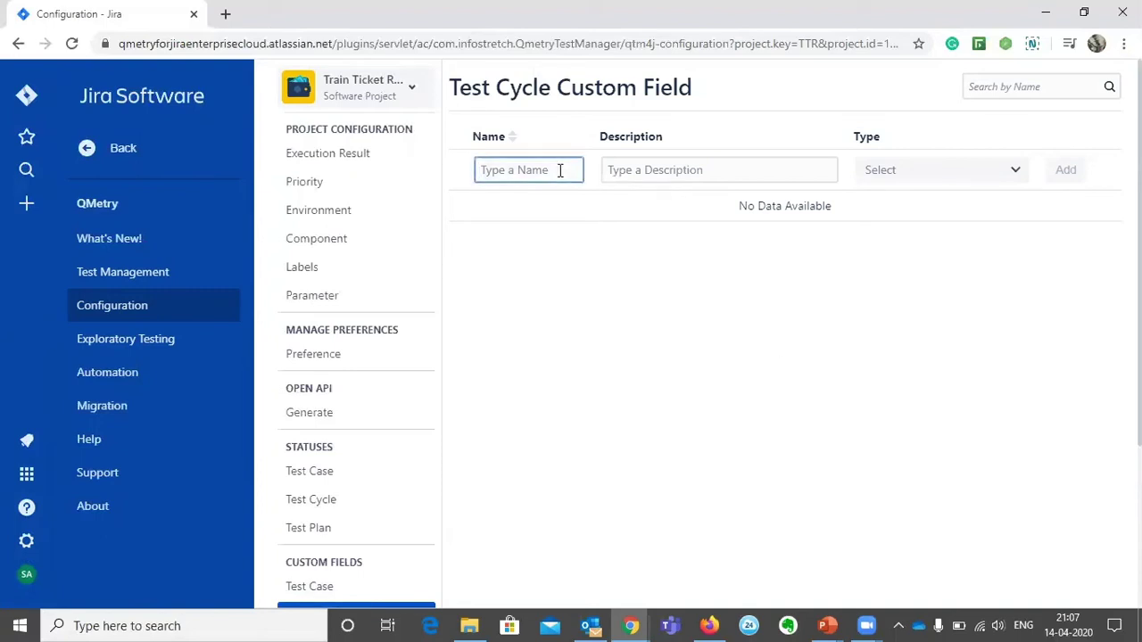
pyautogui.write('Reviewers')
pyautogui.press('Tab')
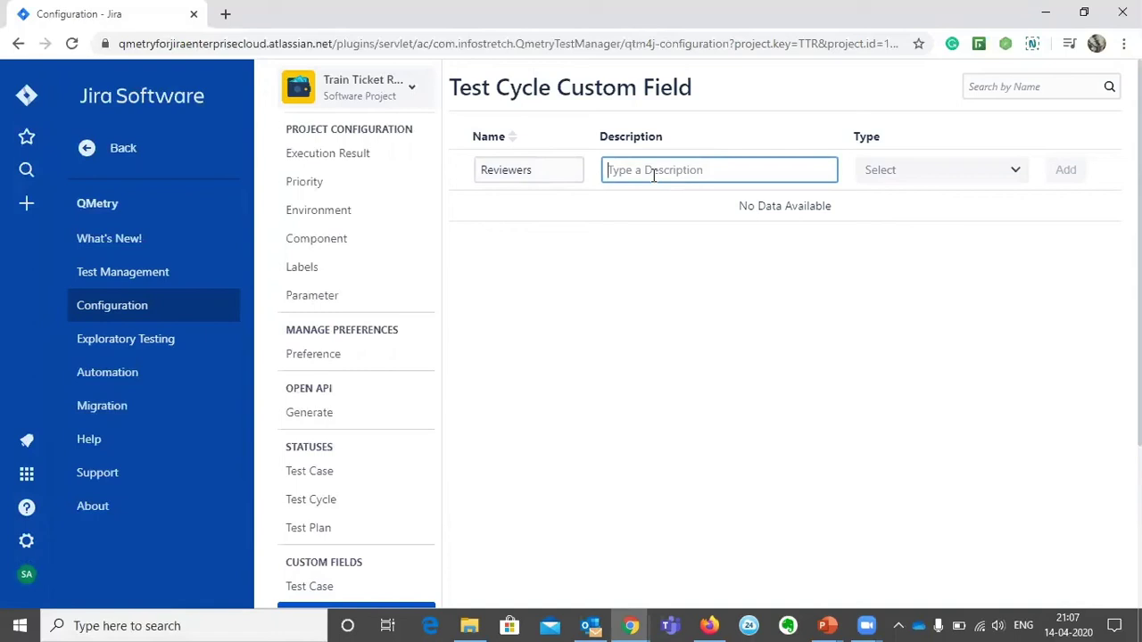
pyautogui.write('one is going to review')
pyautogui.click(886, 176)
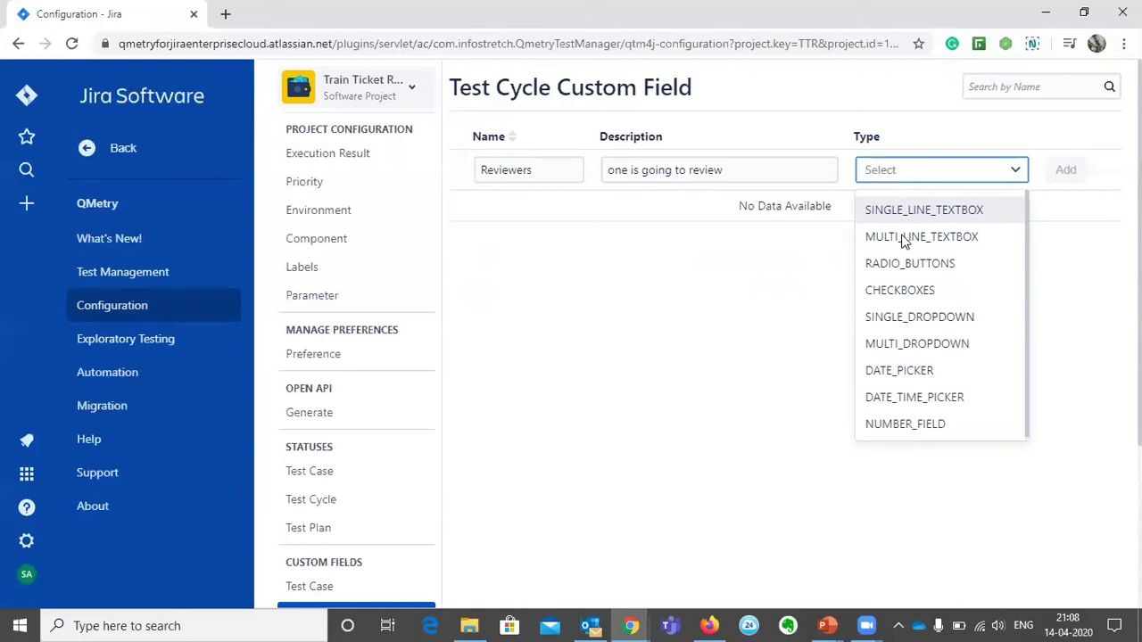
pyautogui.scroll(-1, 917, 294)
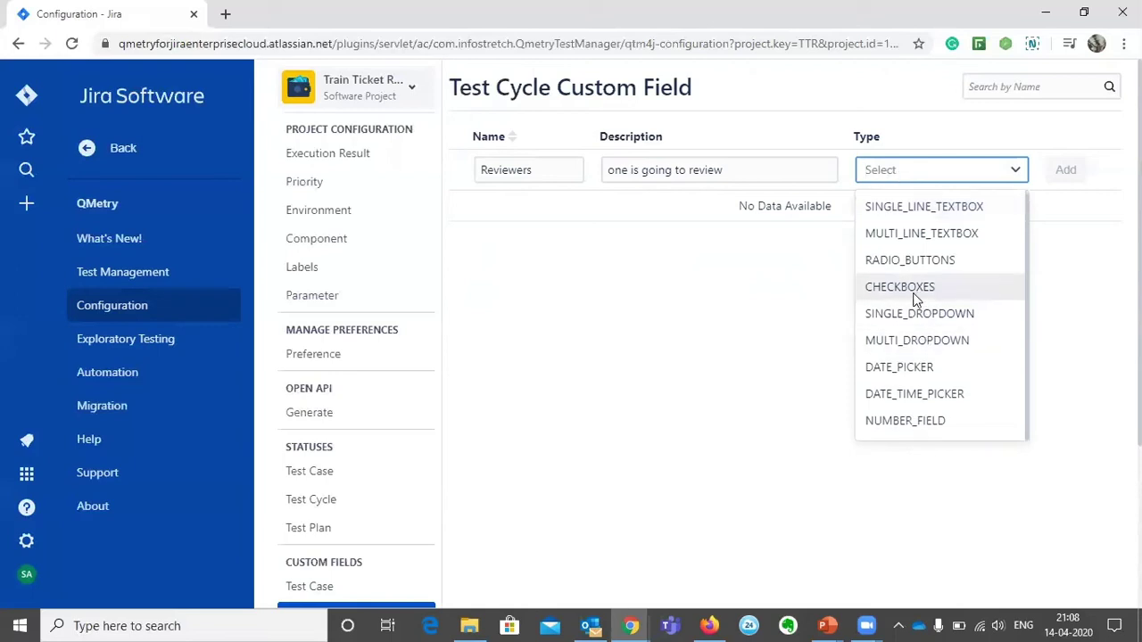
pyautogui.scroll(1, 919, 299)
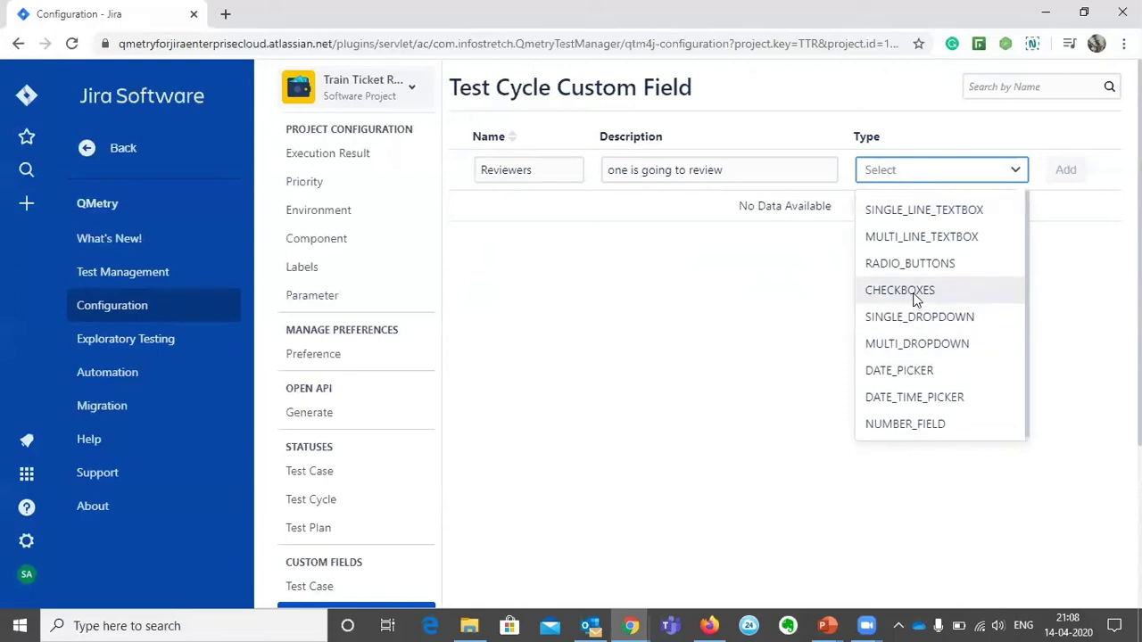
pyautogui.click(958, 346)
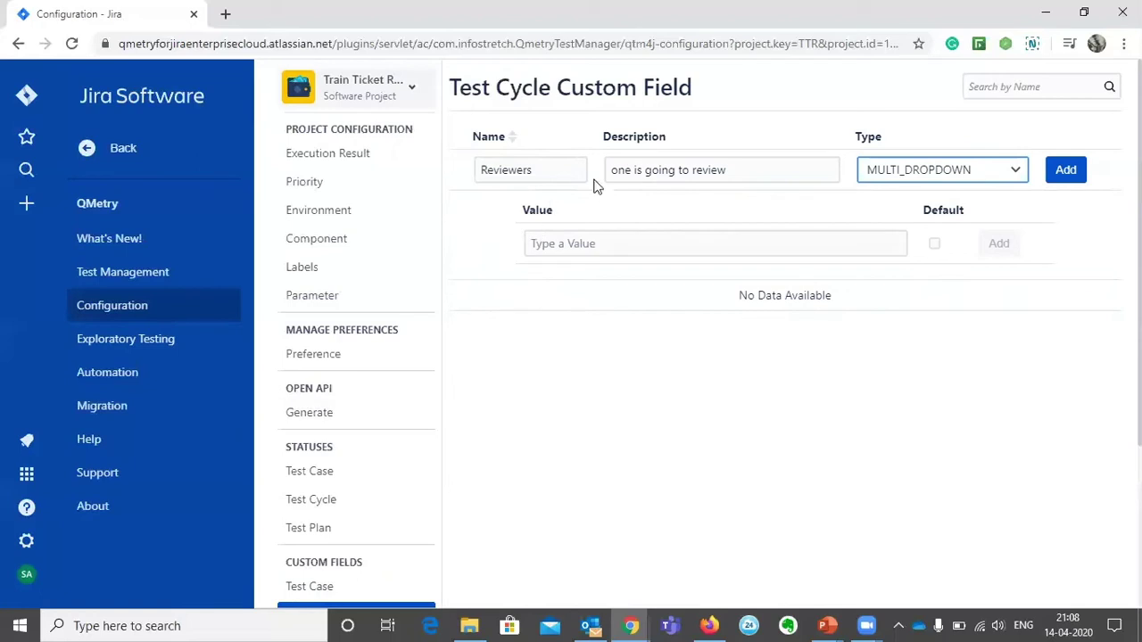
# Step: Add the values QA Manager, QA Tester and QA Admin to the Reviewers field
pyautogui.click(629, 244)
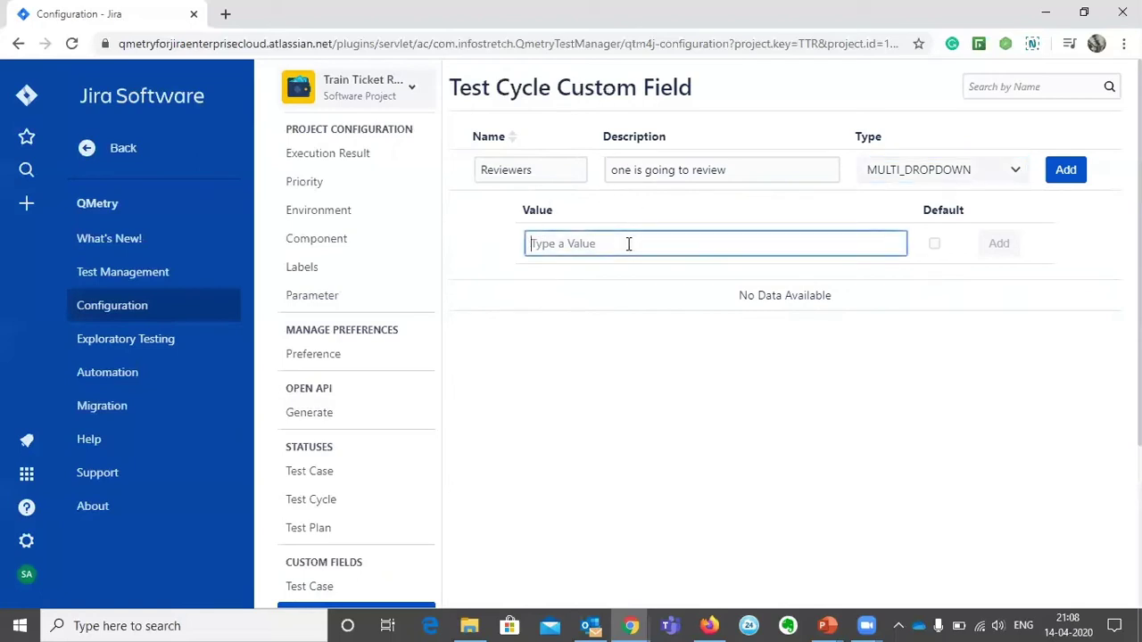
pyautogui.write('QA ')
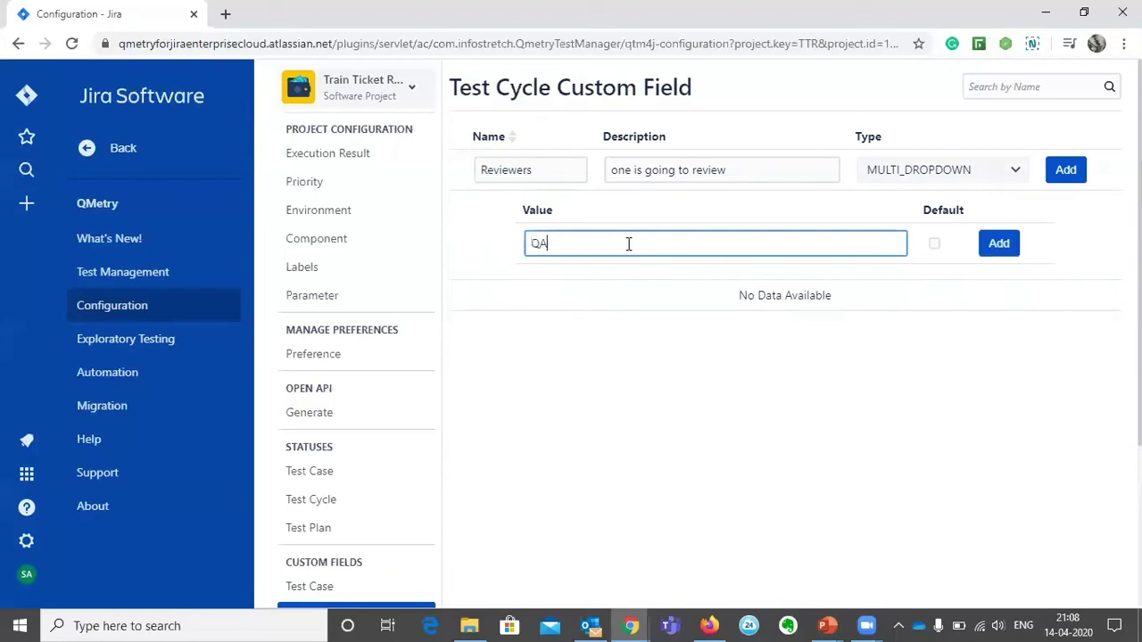
pyautogui.write('Manager')
pyautogui.click(998, 242)
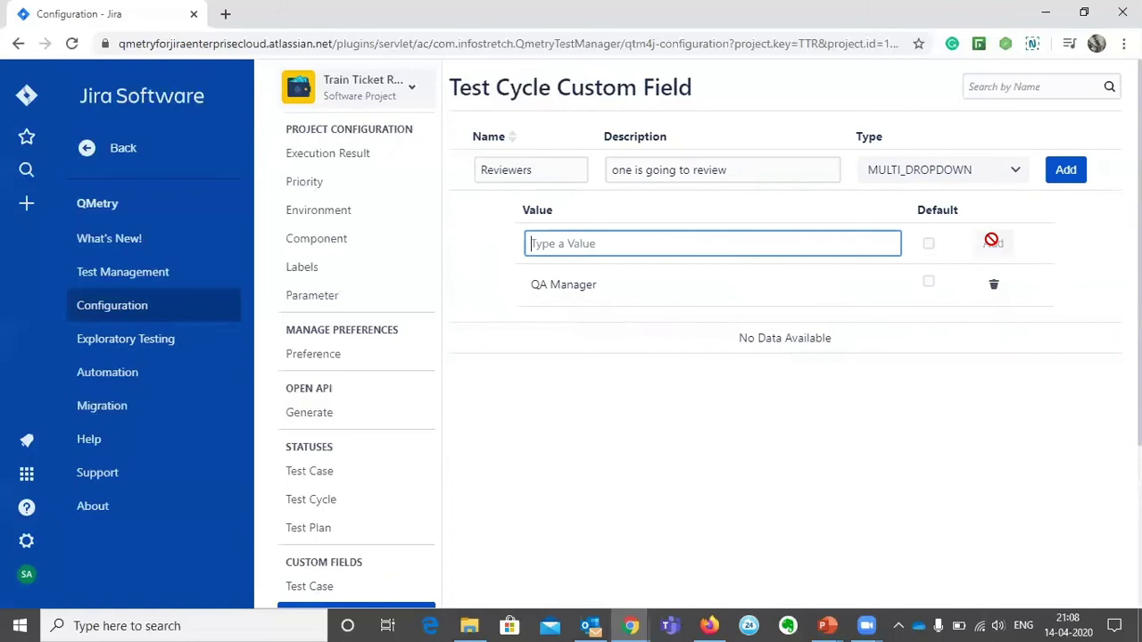
pyautogui.write('Q')
pyautogui.press('BackSpace')
pyautogui.write('QA Tester')
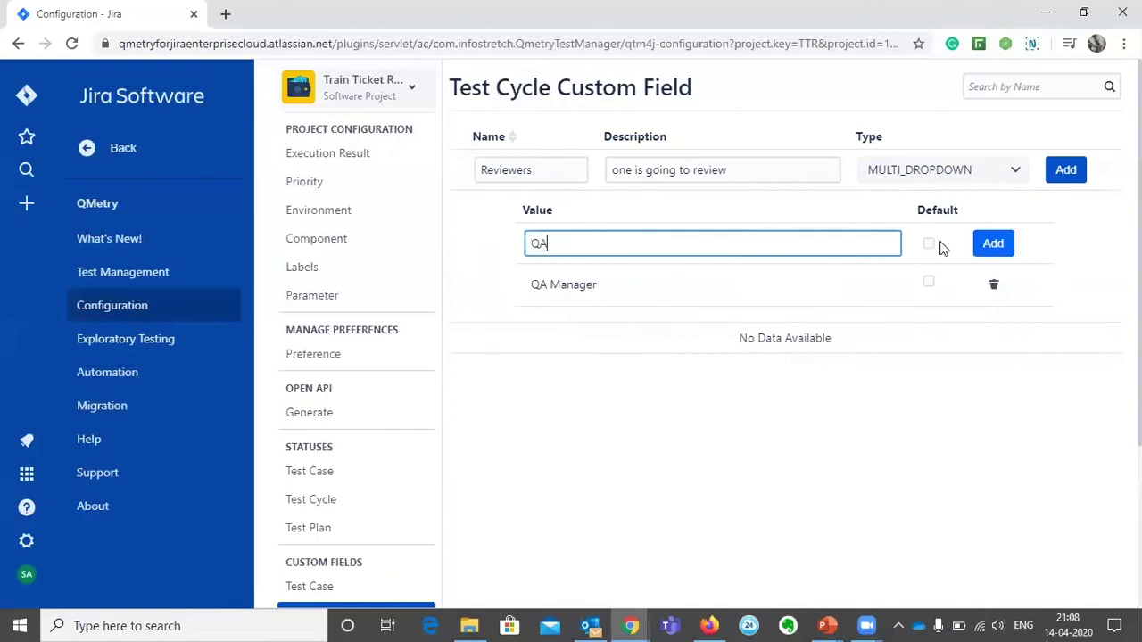
pyautogui.click(991, 250)
pyautogui.write('QA Admin')
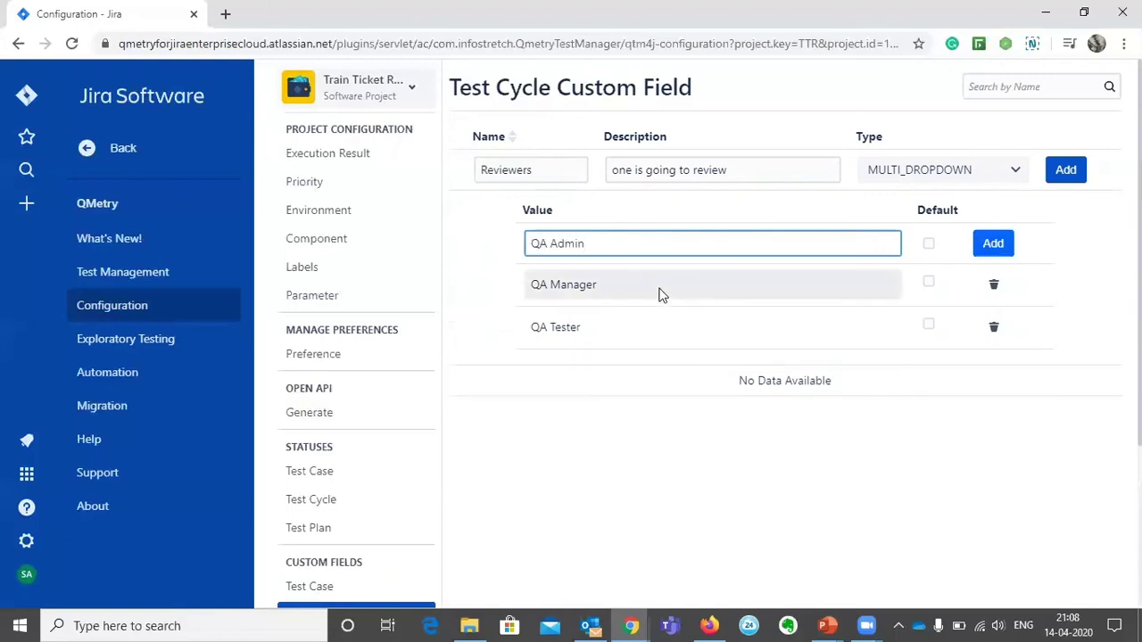
pyautogui.click(993, 243)
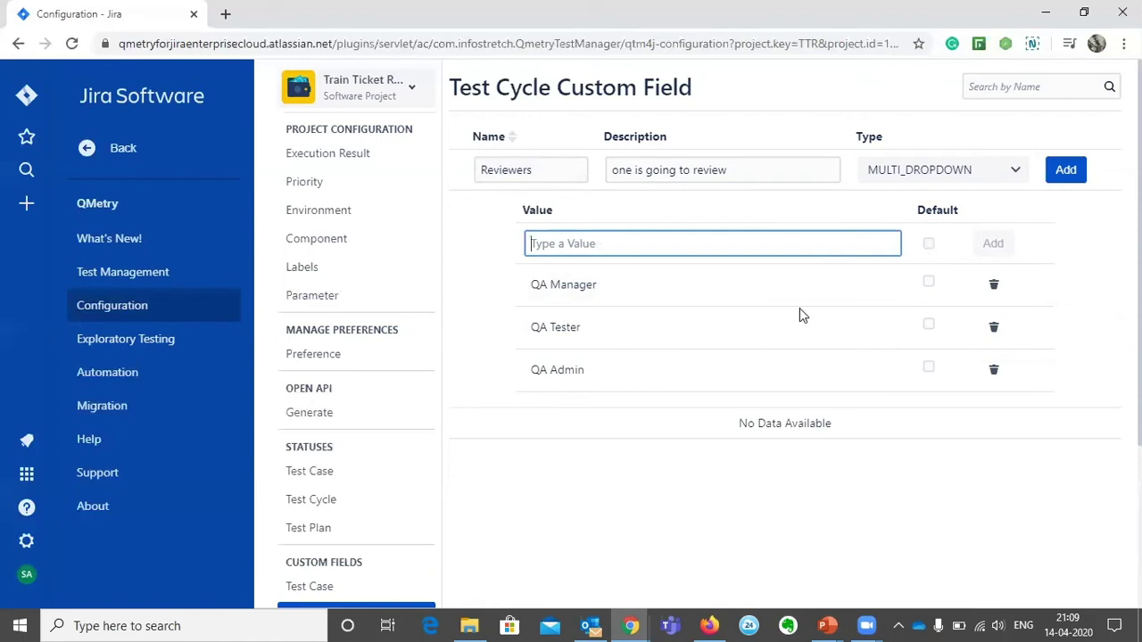
# Step: Make QA Manager the default value, then add the Reviewers custom field and expand its entry
pyautogui.click(929, 282)
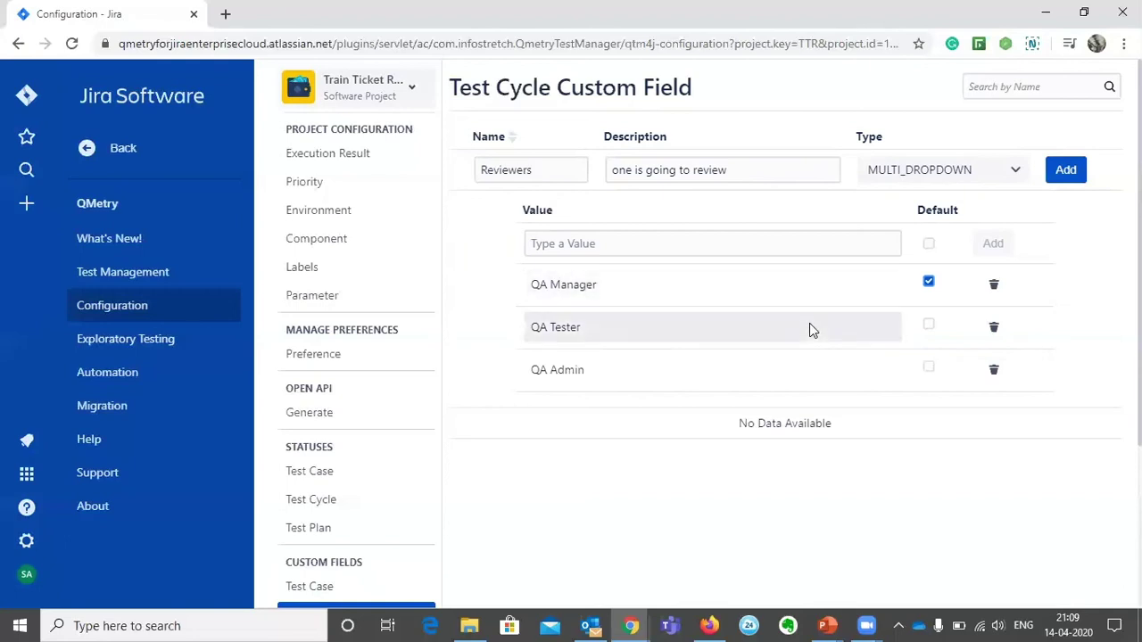
pyautogui.click(1066, 170)
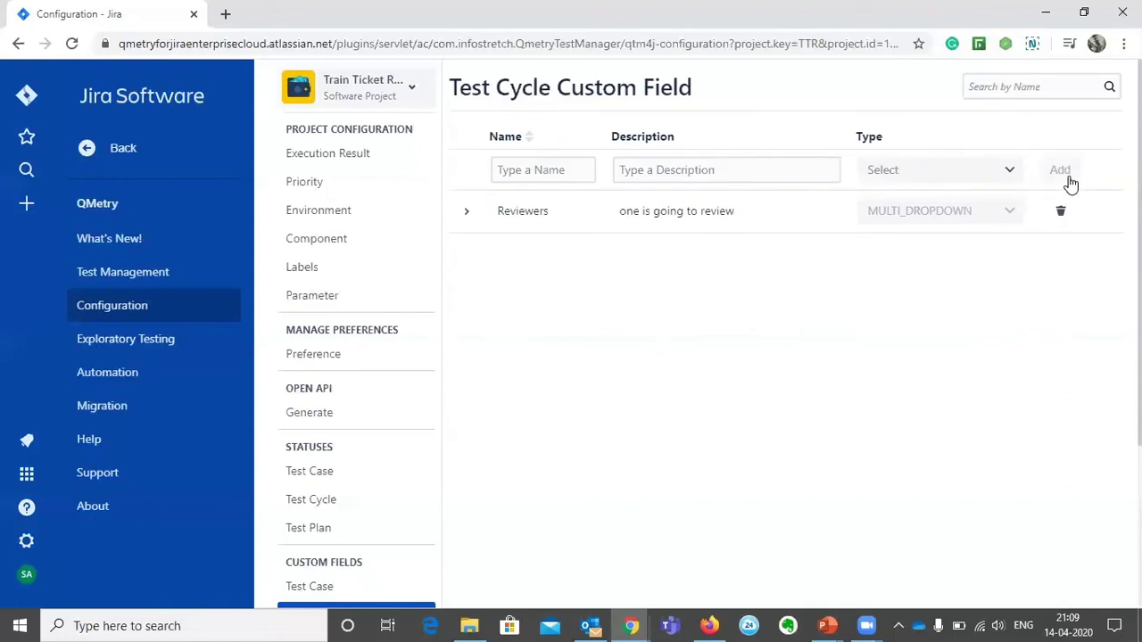
pyautogui.click(468, 216)
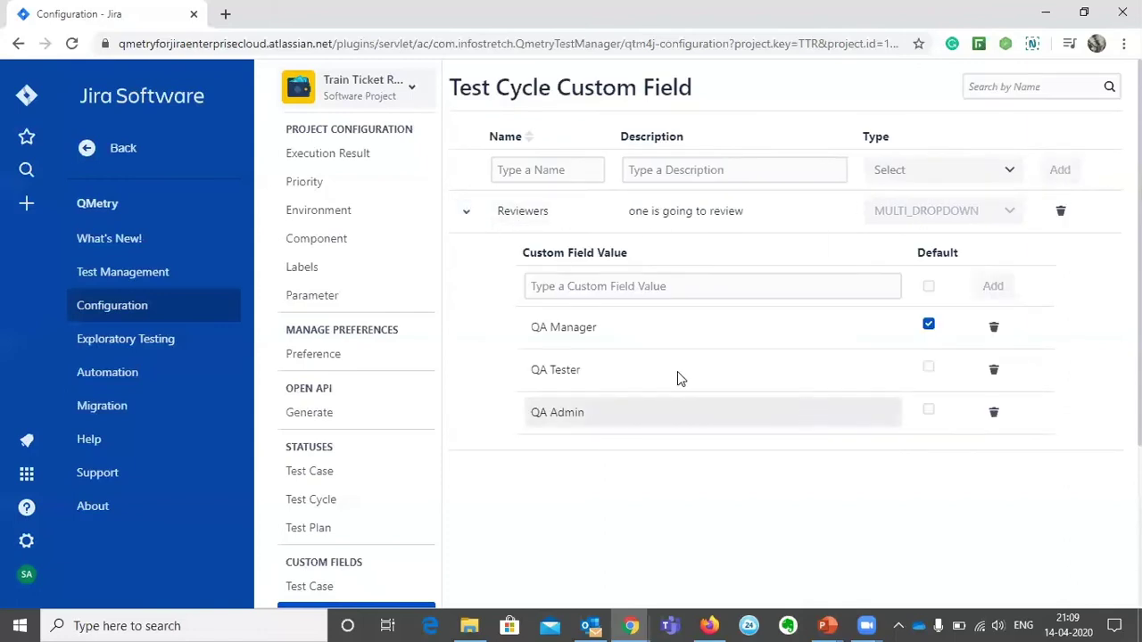
# Step: Start a new test cycle in Test Management with the summary Demo
pyautogui.click(143, 275)
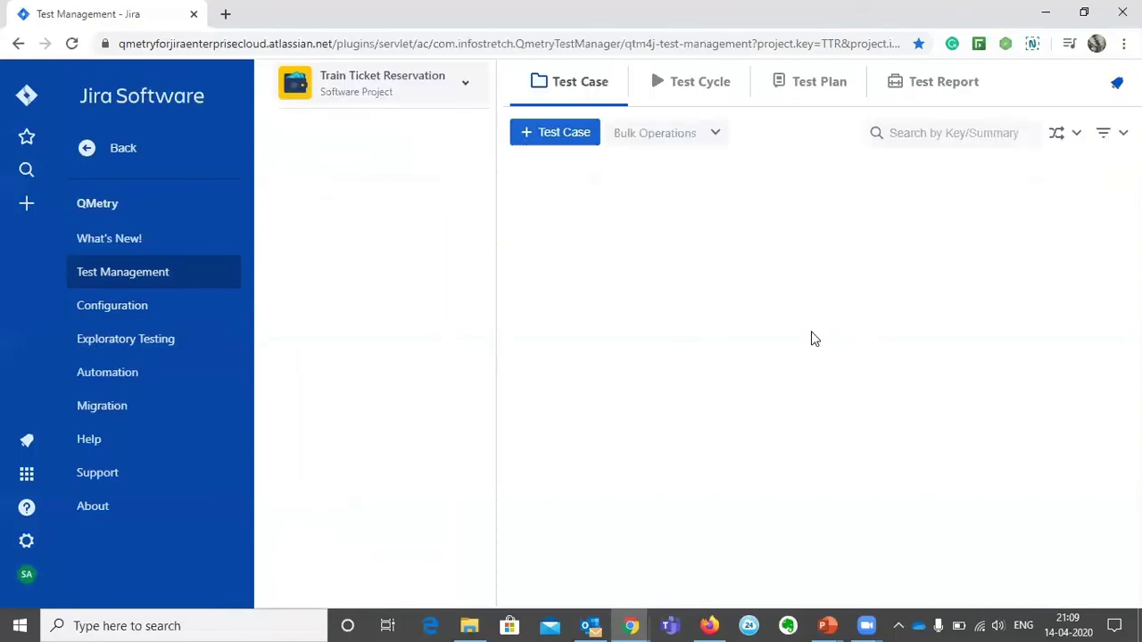
pyautogui.click(694, 89)
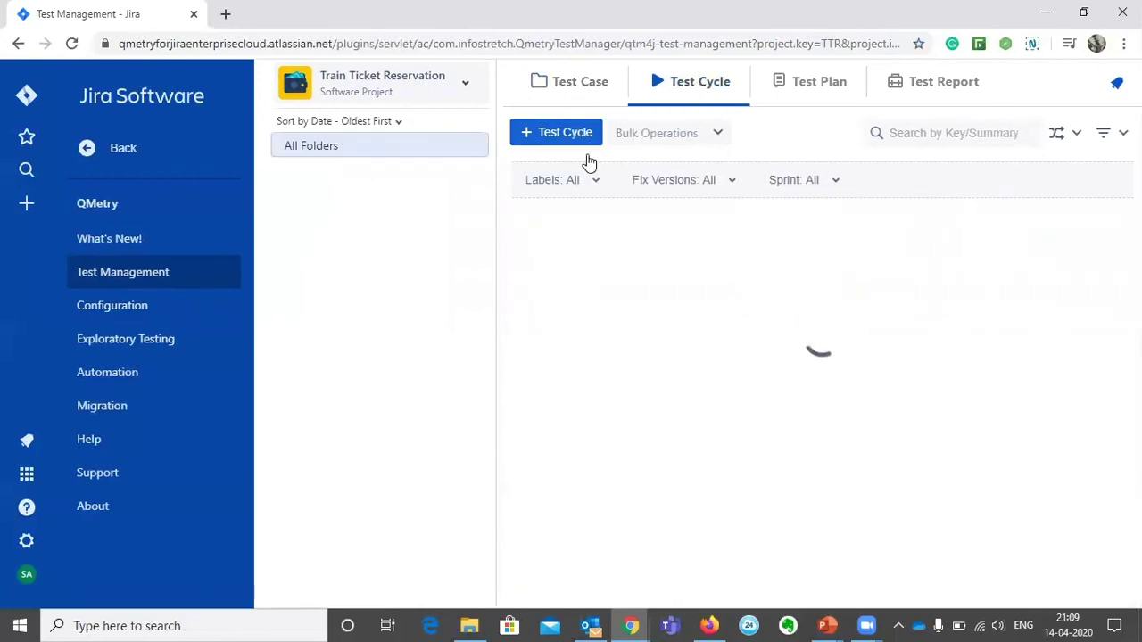
pyautogui.click(566, 133)
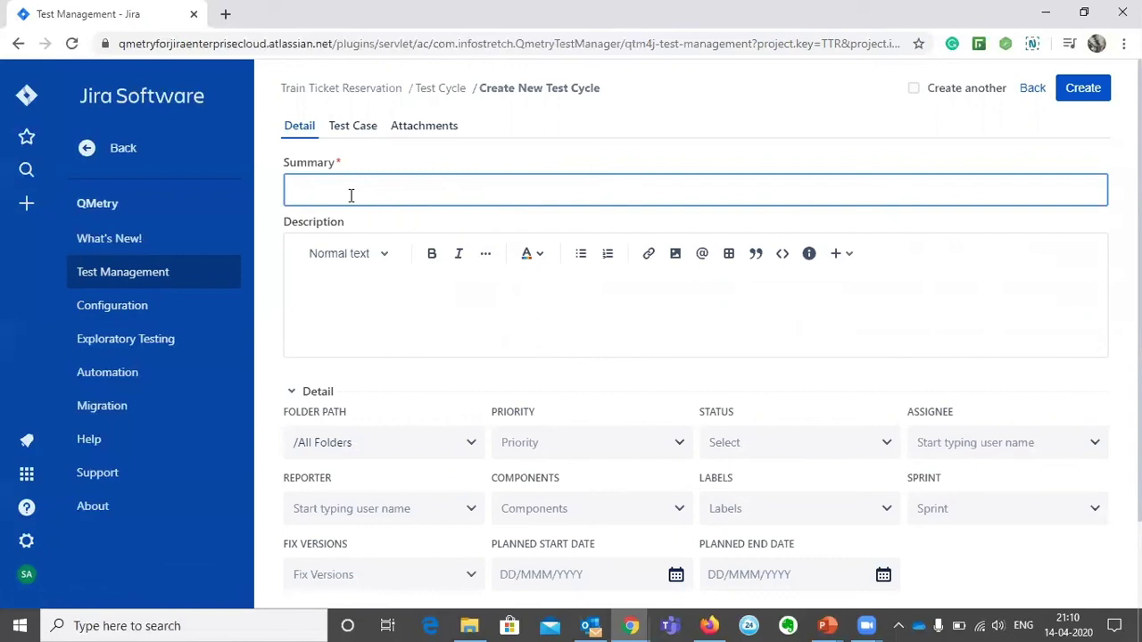
pyautogui.write('Demo')
pyautogui.scroll(-1, 373, 227)
pyautogui.click(511, 194)
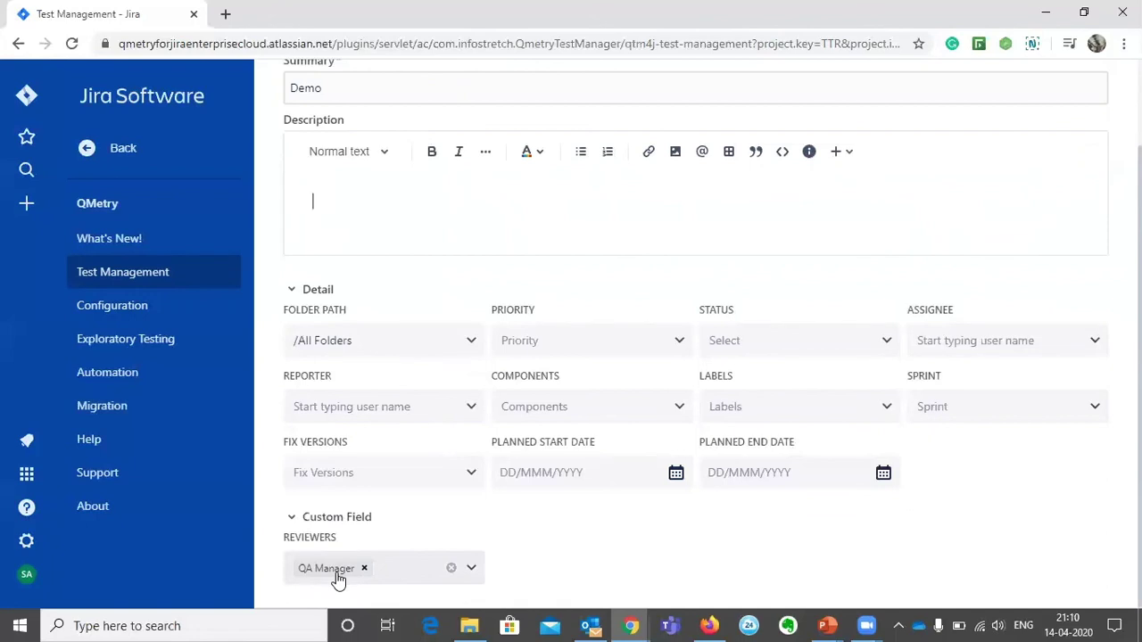
# Step: Add QA Admin to the Reviewers custom field of the new test cycle
pyautogui.click(393, 584)
pyautogui.click(400, 521)
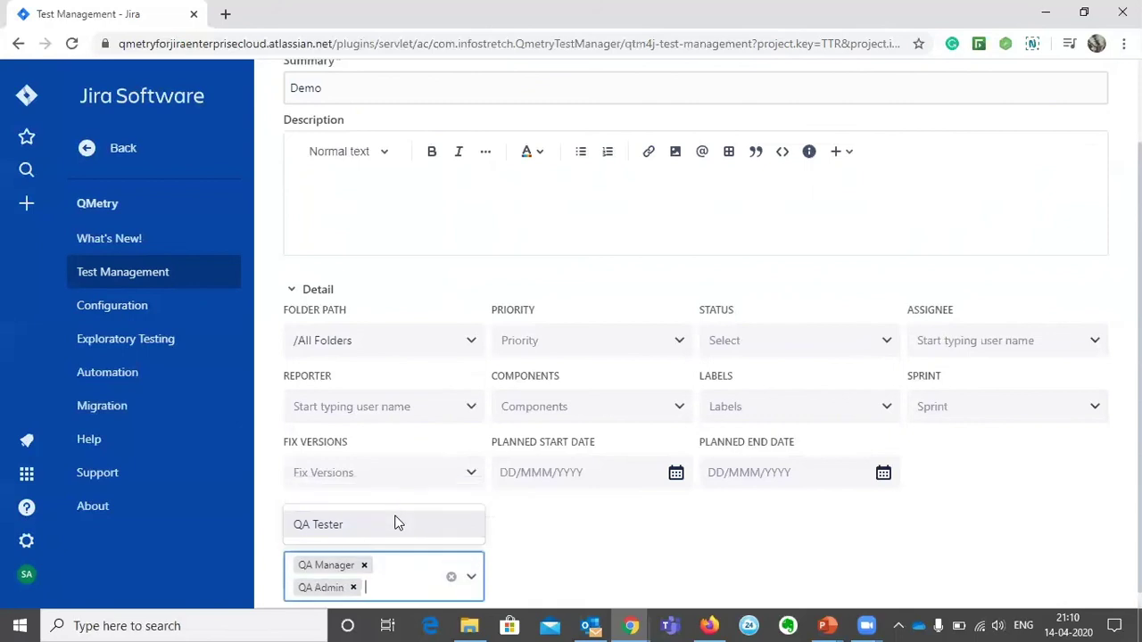
pyautogui.click(399, 523)
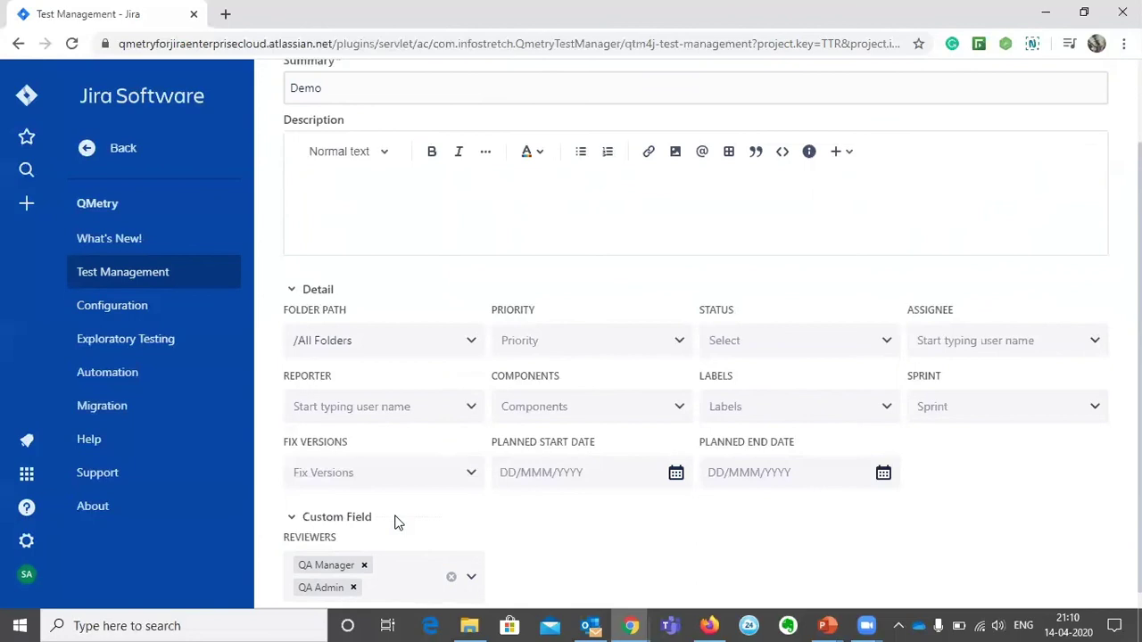
pyautogui.scroll(2, 398, 523)
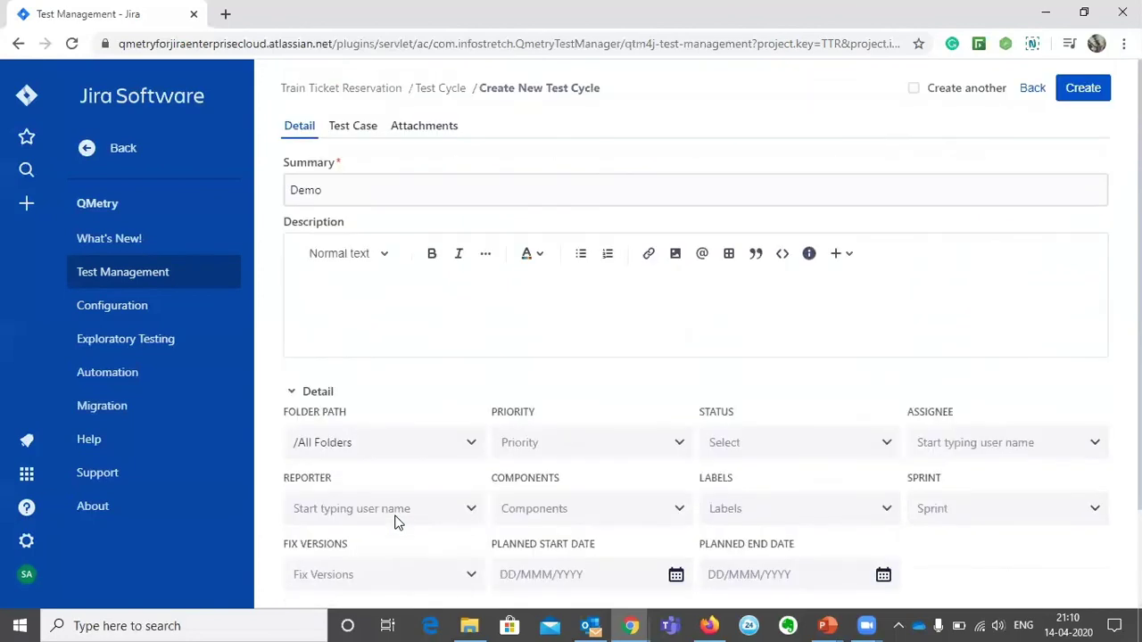
pyautogui.scroll(-2, 581, 449)
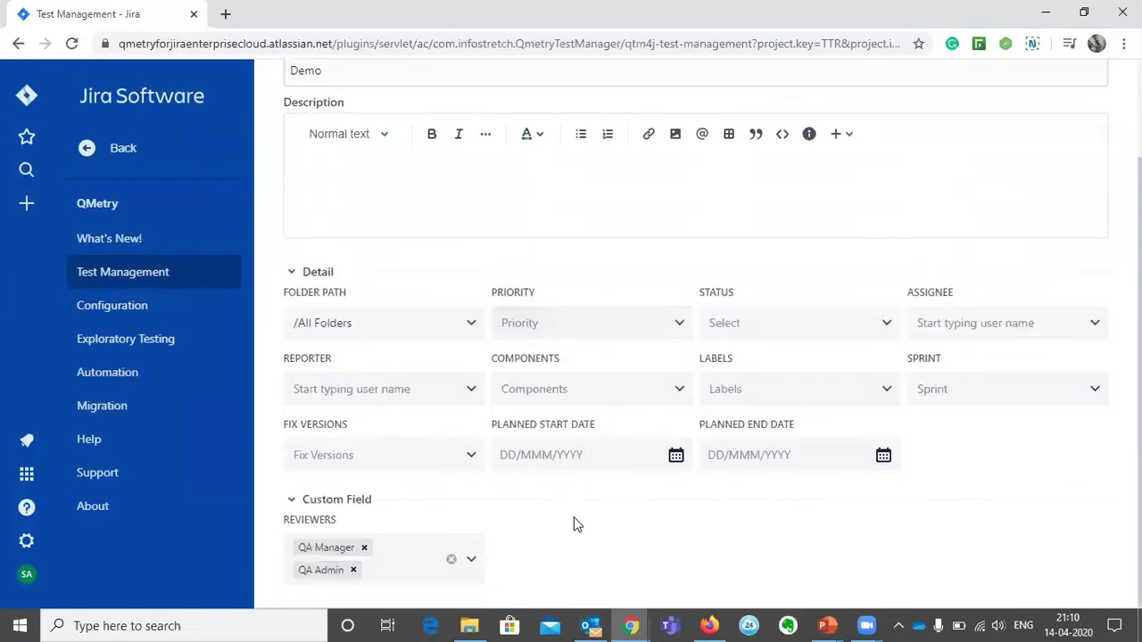